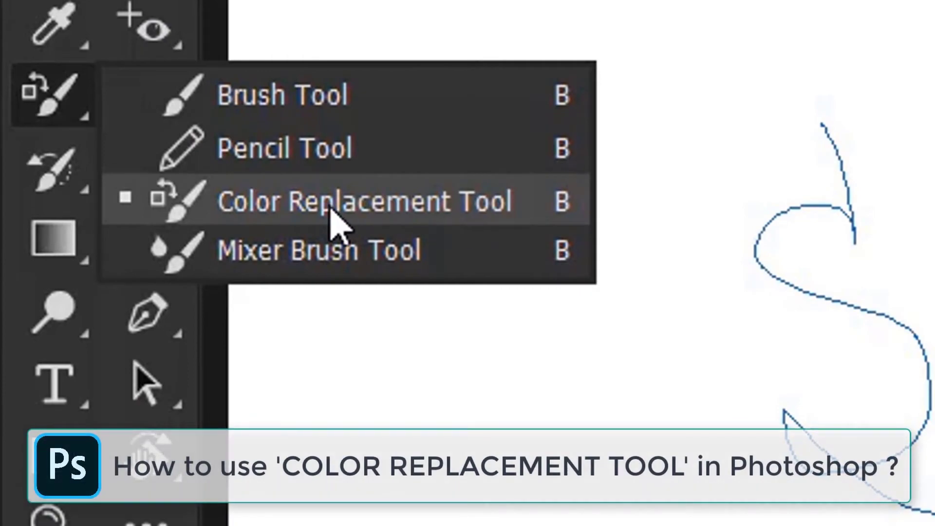
# Switch from the Brush tool to the Color Replacement Tool
pyautogui.click(336, 224)
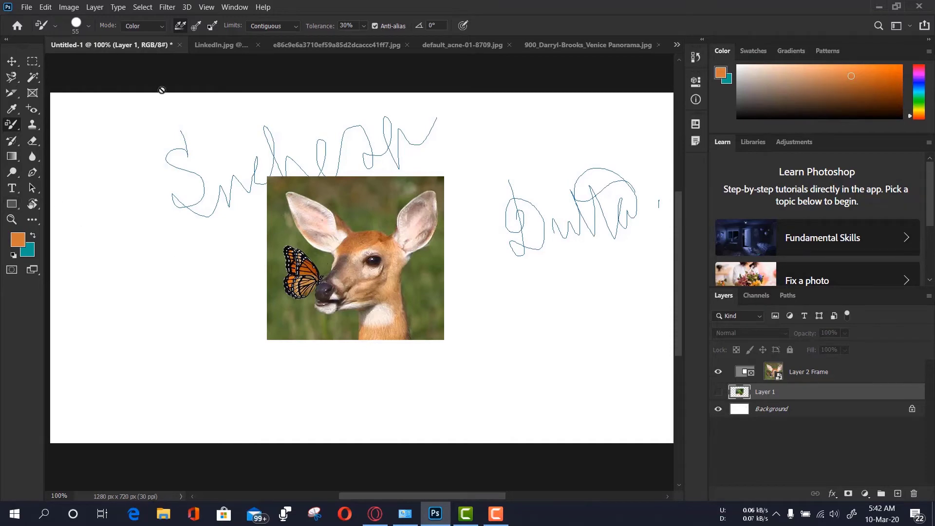
# Show the Venice Panorama with Layer 1 hidden and the bell tower's orange as foreground colour
pyautogui.click(590, 46)
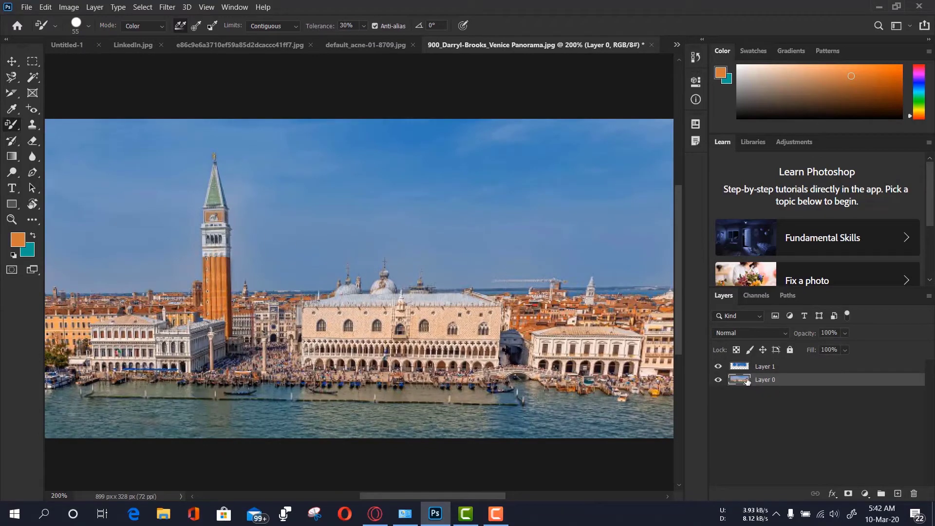
pyautogui.click(719, 367)
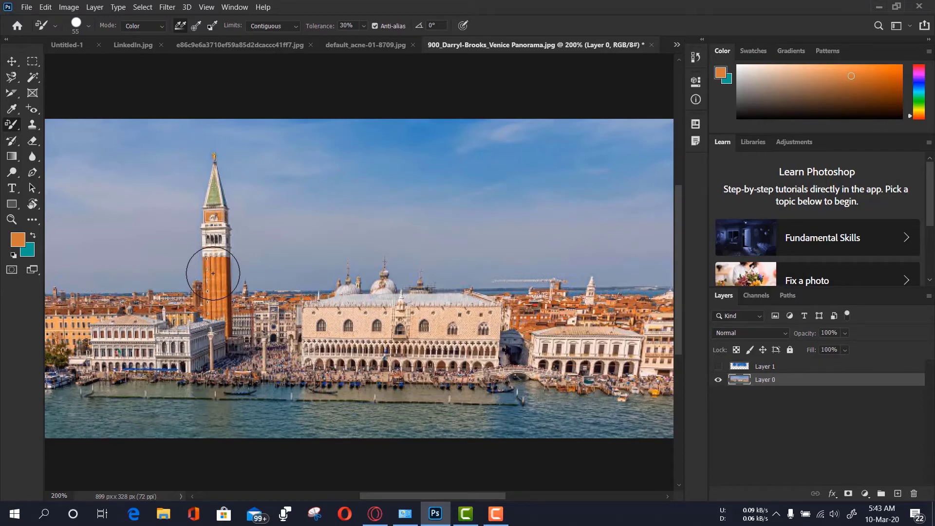
pyautogui.keyDown('alt'); pyautogui.click(214, 272); pyautogui.keyUp('alt')
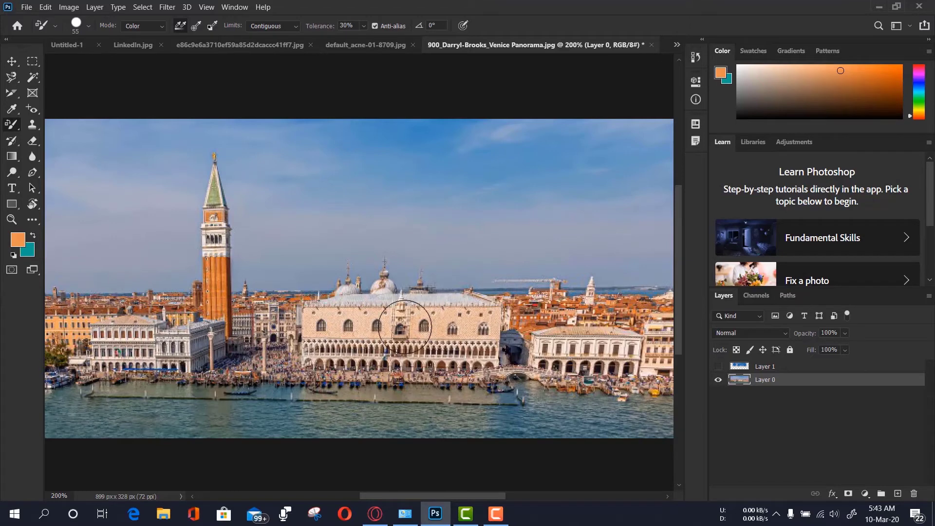
# Set the Color Replacement brush to about 30 px size and 72% hardness
pyautogui.rightClick(420, 325)
pyautogui.moveTo(450, 346); pyautogui.dragTo(443, 346)
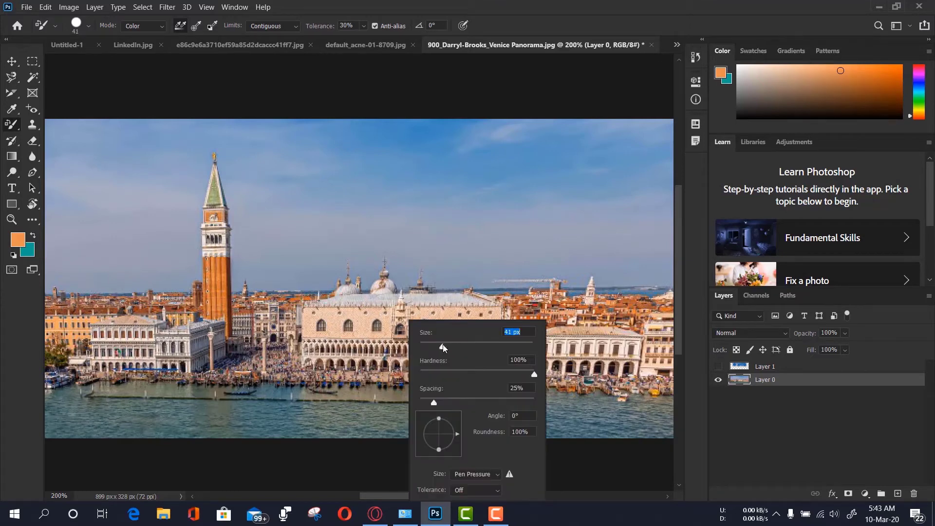
pyautogui.moveTo(534, 374); pyautogui.dragTo(503, 374)
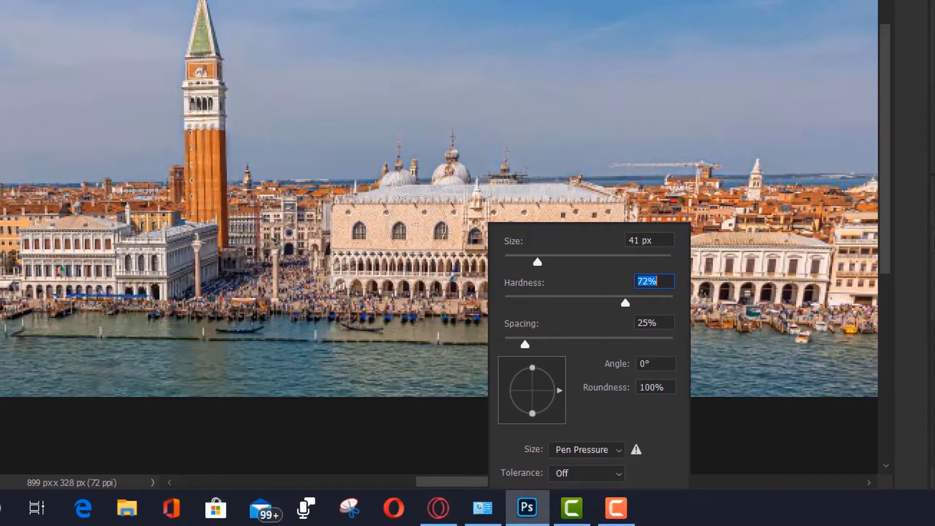
pyautogui.moveTo(537, 261); pyautogui.dragTo(529, 257)
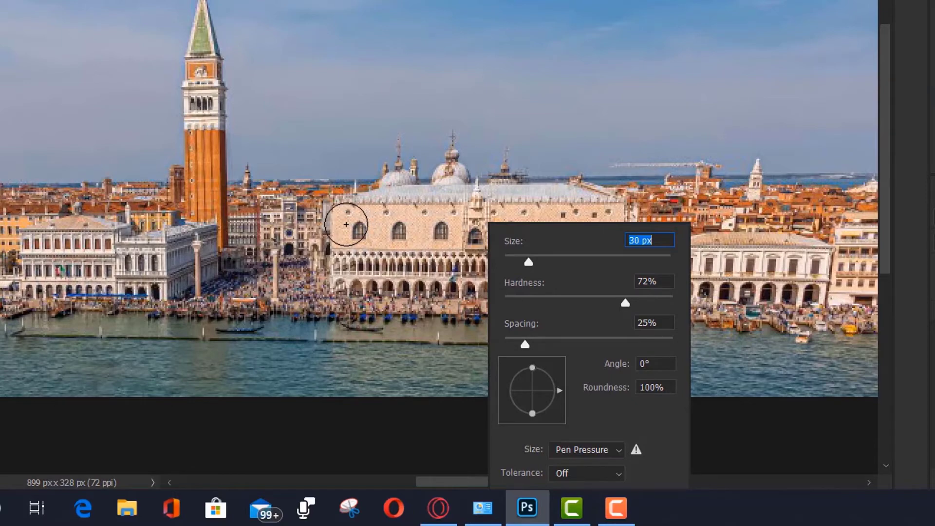
pyautogui.press('Return')
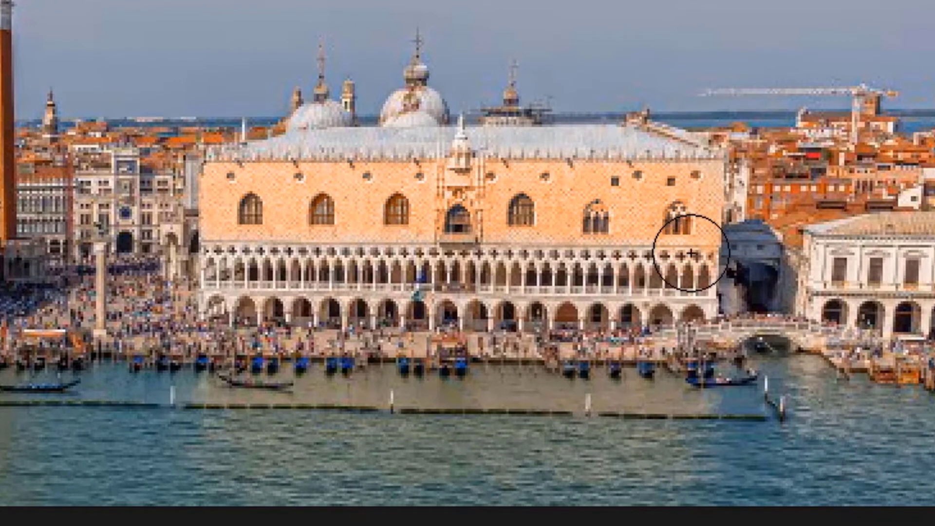
# Paint orange over the palace arcade, the white building by the column and the library facade
pyautogui.moveTo(692, 271)
pyautogui.mouseDown()
pyautogui.moveTo(236, 265)
pyautogui.moveTo(565, 277)
pyautogui.mouseUp()
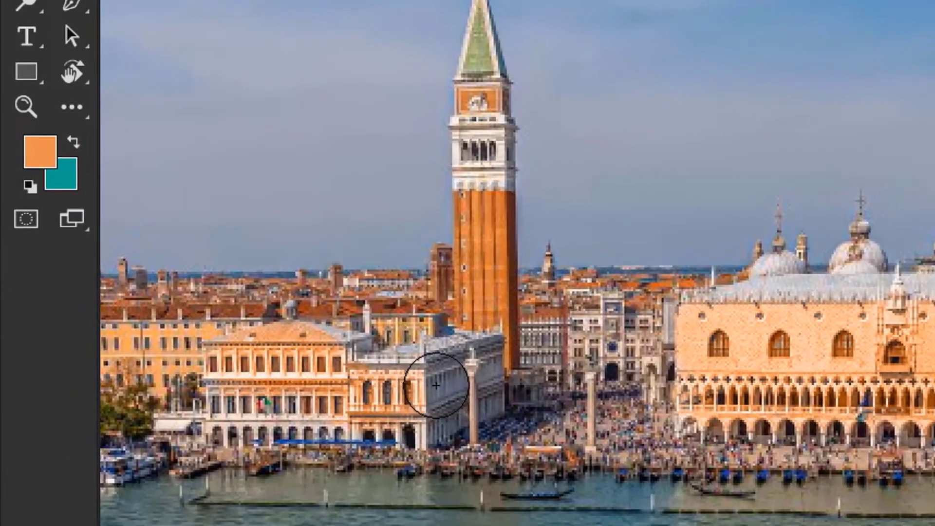
pyautogui.moveTo(436, 385)
pyautogui.mouseDown()
pyautogui.moveTo(497, 379)
pyautogui.moveTo(437, 352)
pyautogui.moveTo(197, 427)
pyautogui.mouseUp()
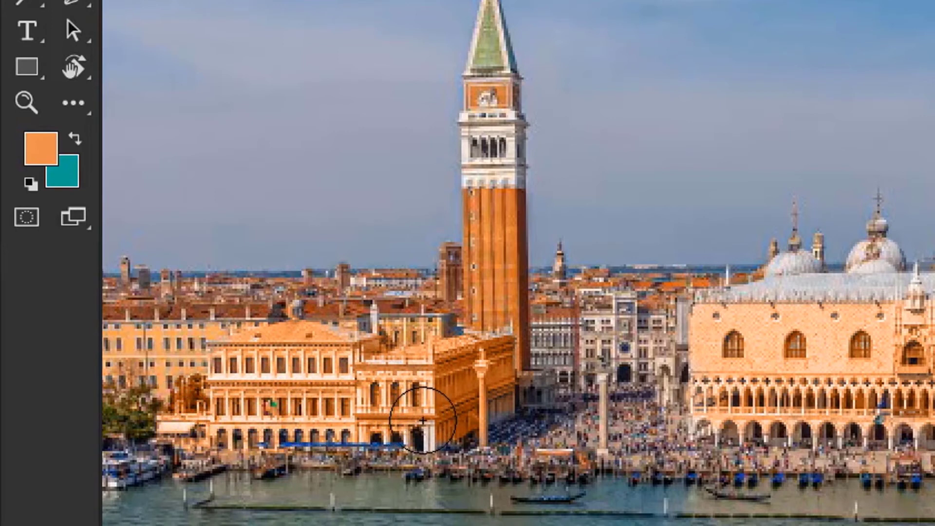
pyautogui.moveTo(197, 427)
pyautogui.mouseDown()
pyautogui.moveTo(473, 390)
pyautogui.moveTo(348, 394)
pyautogui.moveTo(444, 406)
pyautogui.moveTo(383, 427)
pyautogui.mouseUp()
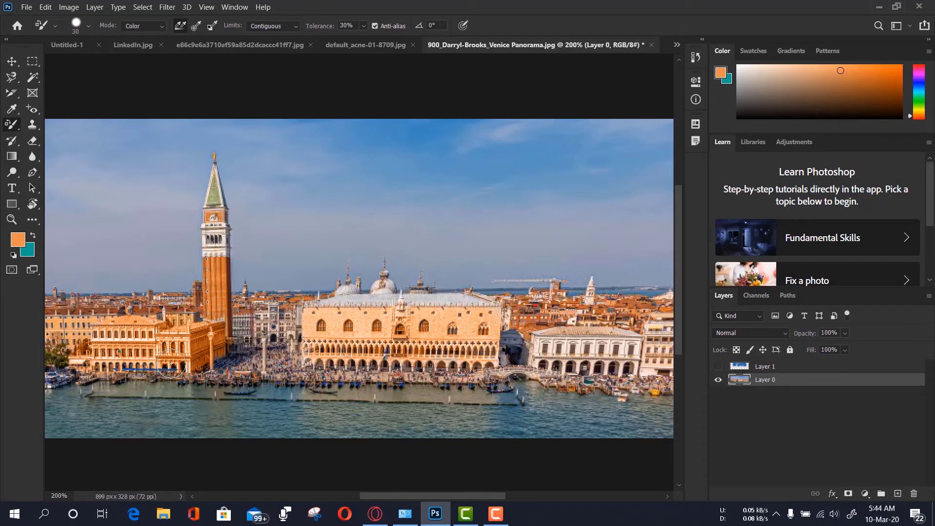
# Toggle the library's orange recolouring with undo and redo, then undo back toward the original colours
pyautogui.hotkey('ctrl', 'z')
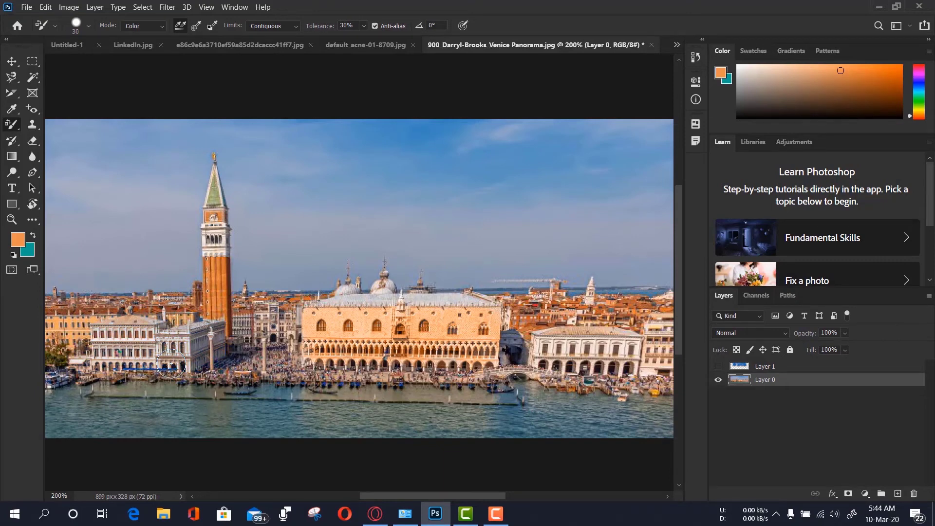
pyautogui.hotkey('ctrl', 'shift', 'z')
pyautogui.hotkey('ctrl', 'z')
pyautogui.hotkey('ctrl', 'shift', 'z')
pyautogui.hotkey('ctrl', 'z')
pyautogui.hotkey('ctrl', 'shift', 'z')
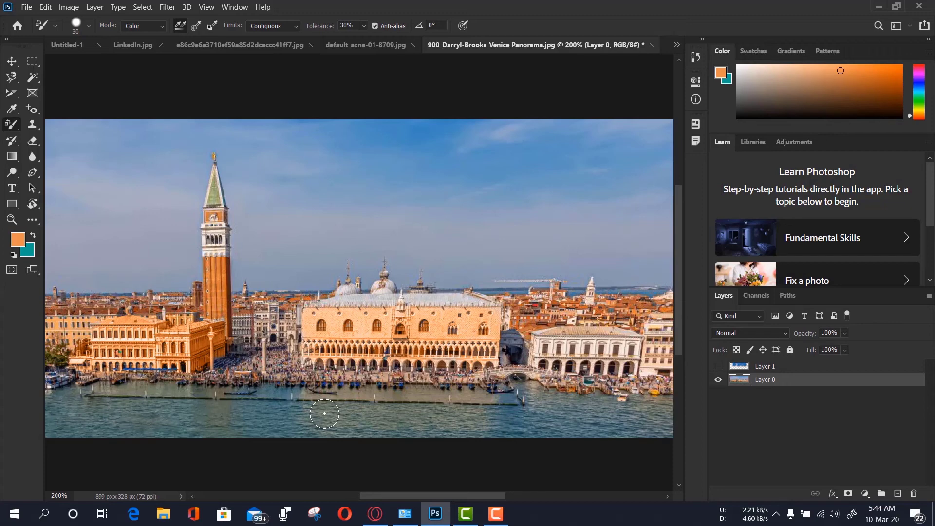
pyautogui.hotkey('ctrl', 'z')
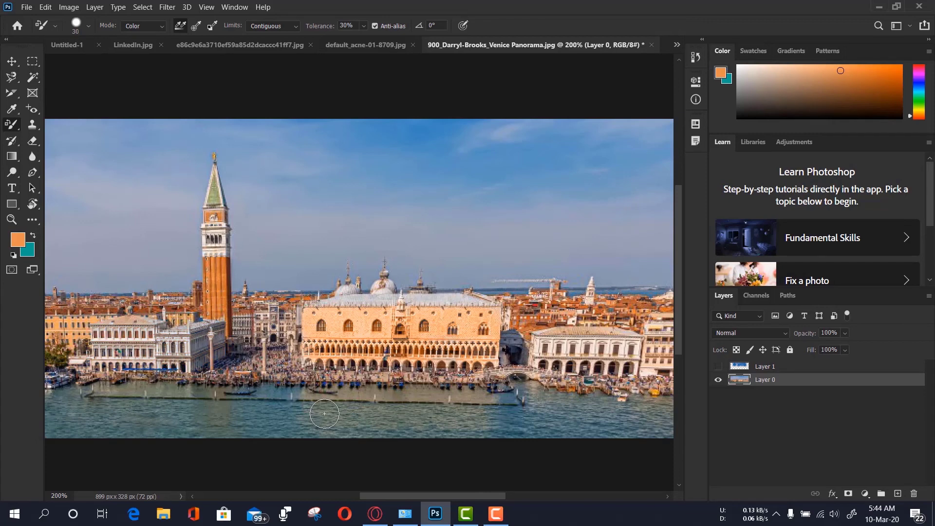
pyautogui.hotkey('ctrl', 'z')
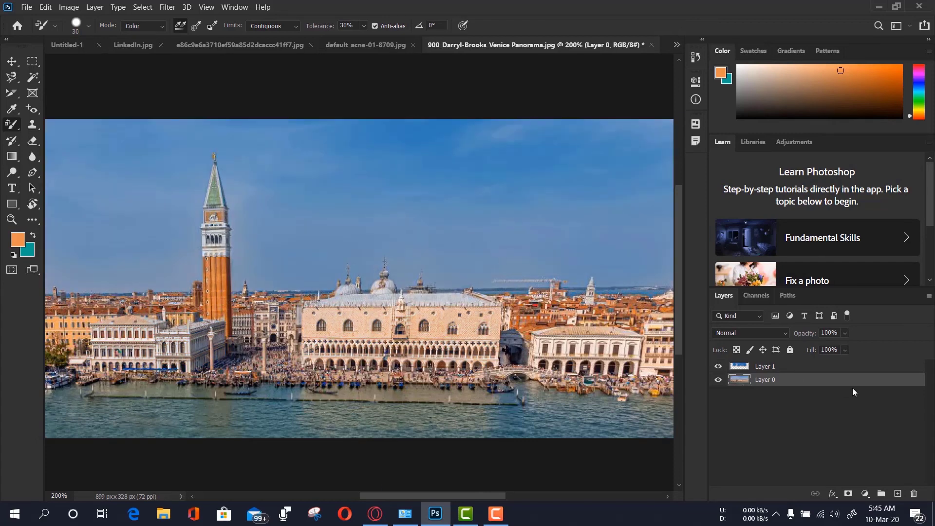
# Hide Layer 1 to reveal the original lighter sky
pyautogui.click(719, 367)
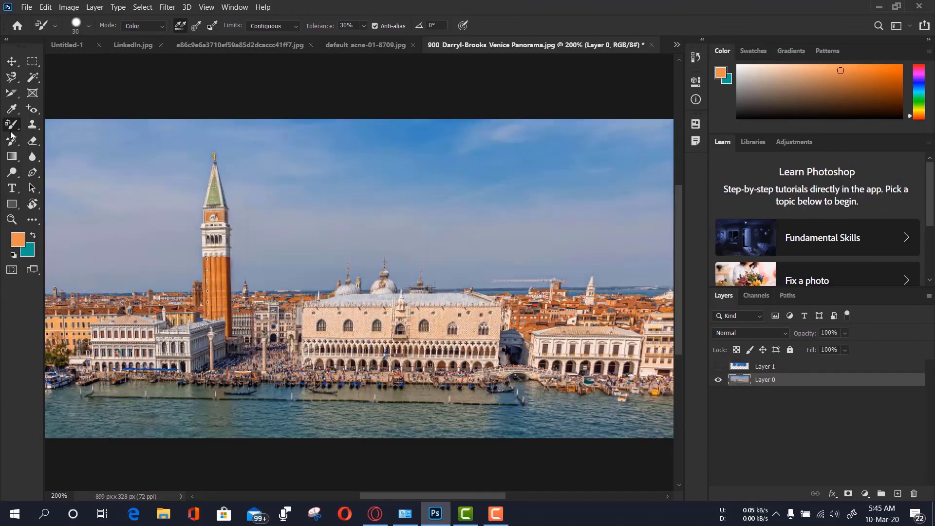